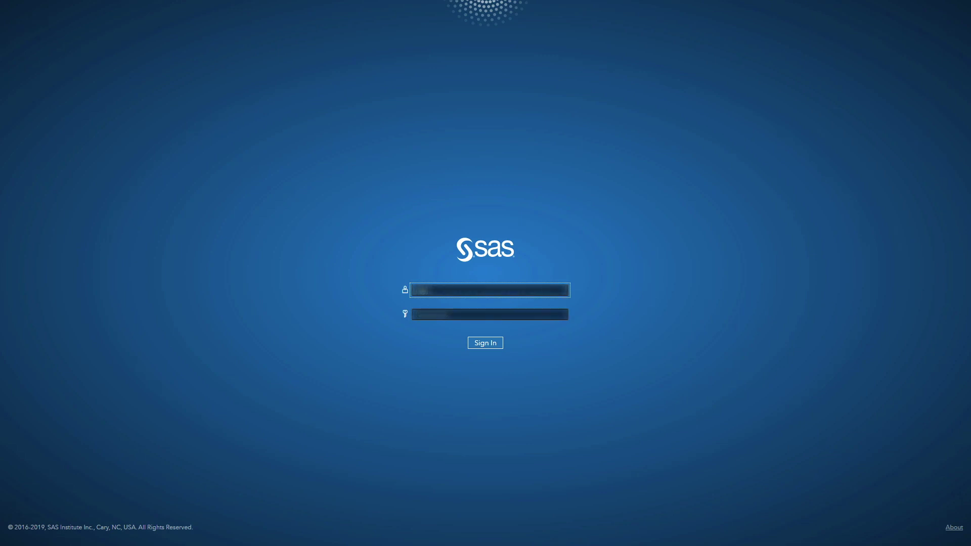
Sign in to SAS Optimization Demo by entering the account password
{"action": "left_click", "coordinate": [489, 314]}
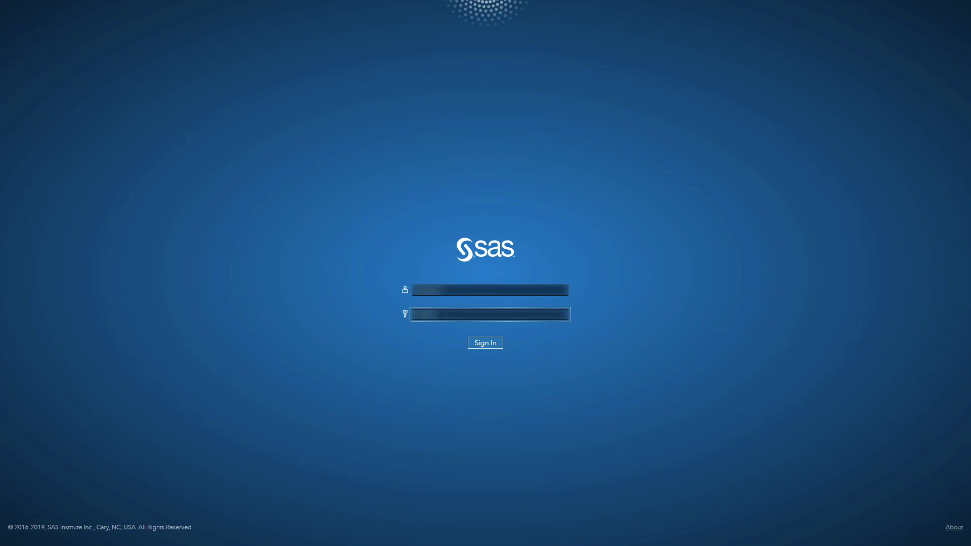
{"action": "type", "text": "••"}
{"action": "left_click", "coordinate": [500, 344]}
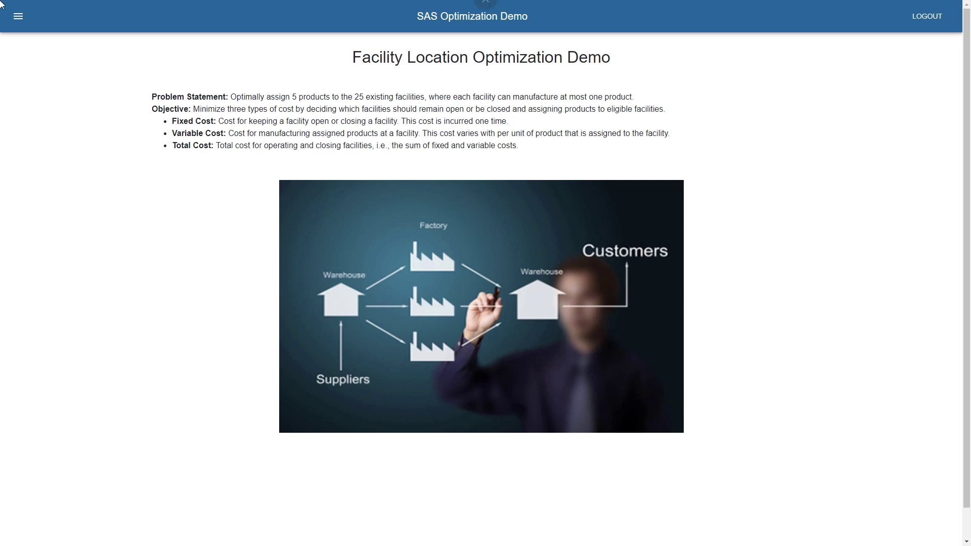
Go to the Analyze Input Data page from the navigation menu
{"action": "left_click", "coordinate": [19, 18]}
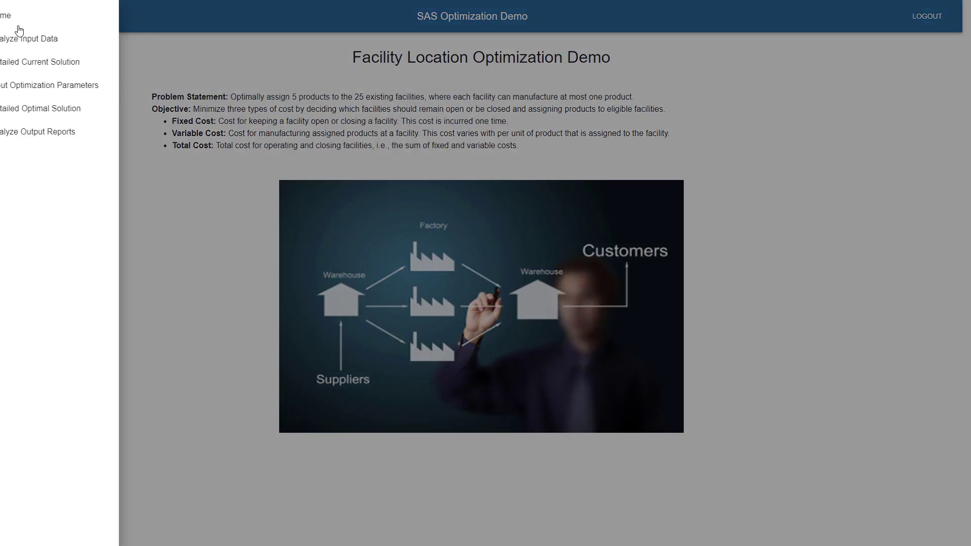
{"action": "left_click", "coordinate": [22, 40]}
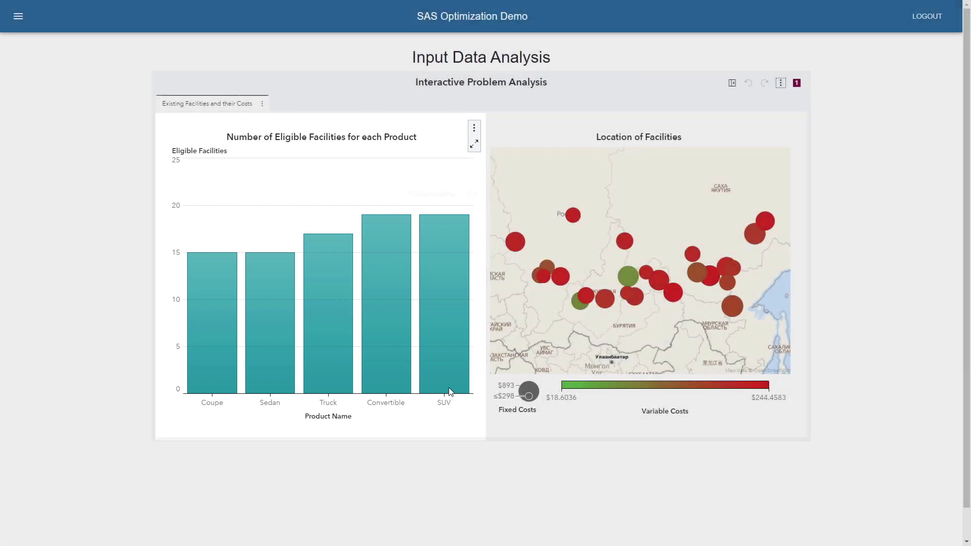
{"action": "left_click", "coordinate": [445, 389]}
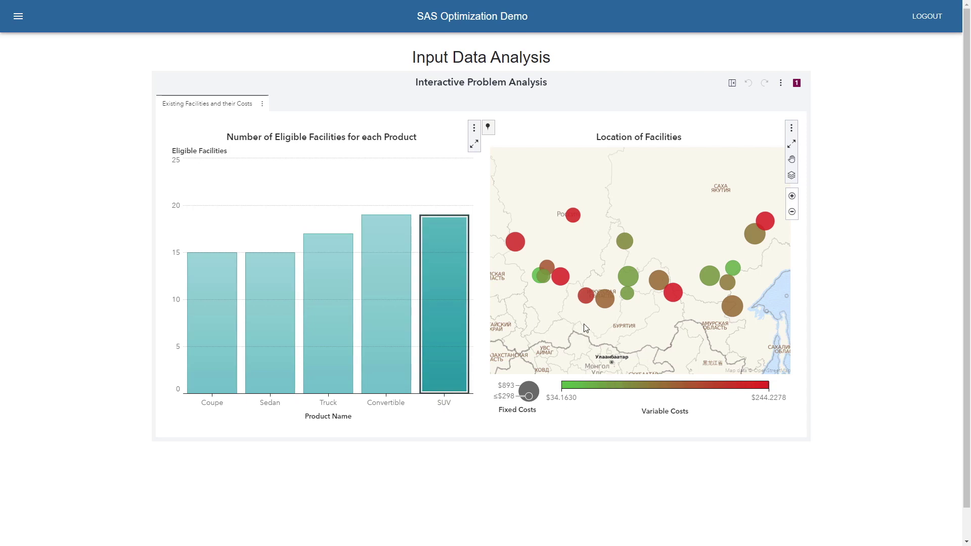
{"action": "mouse_move", "coordinate": [677, 286]}
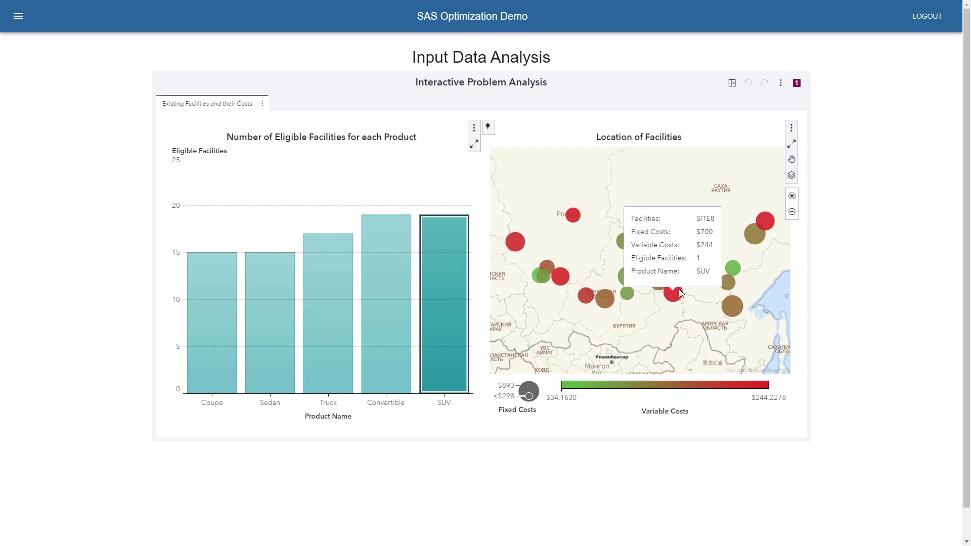
{"action": "mouse_move", "coordinate": [628, 295]}
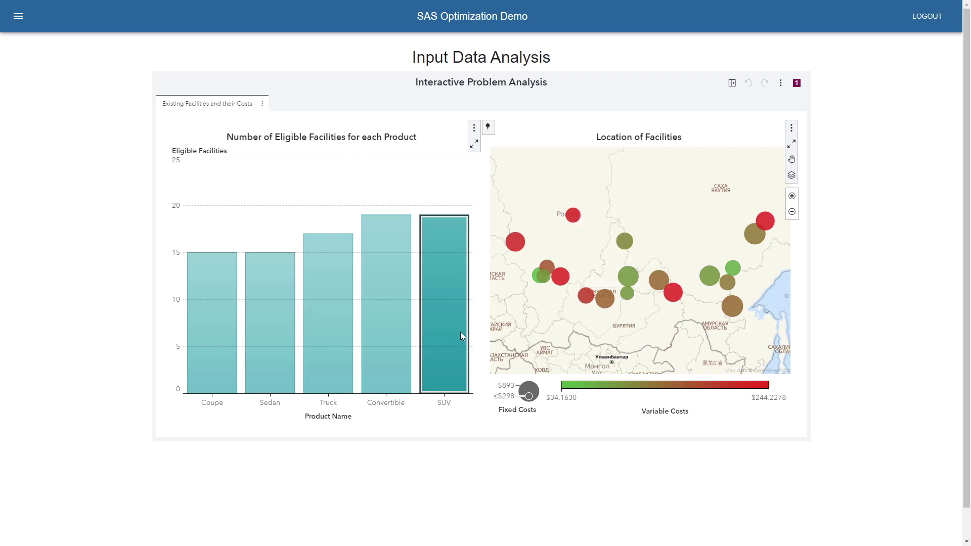
{"action": "left_click", "coordinate": [398, 337]}
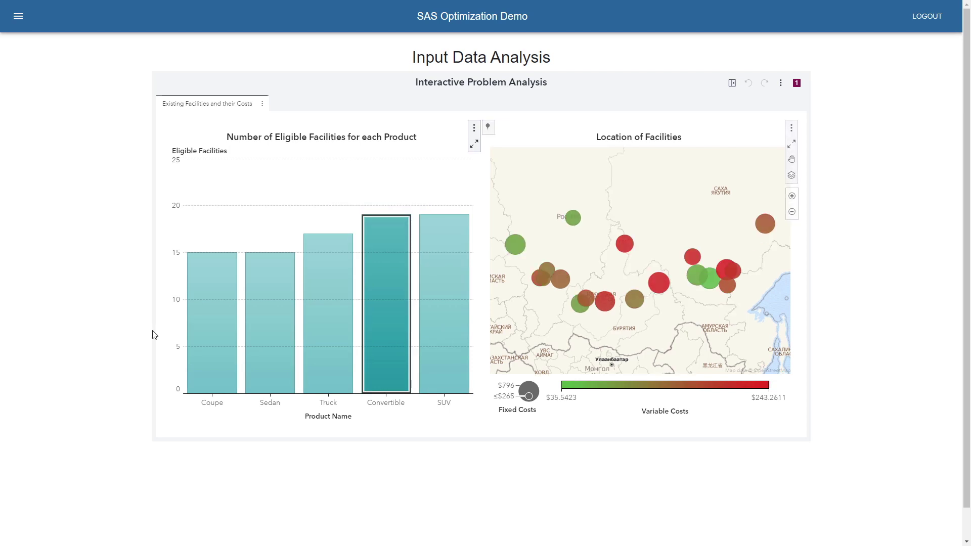
{"action": "left_click", "coordinate": [333, 326]}
{"action": "left_click", "coordinate": [282, 331]}
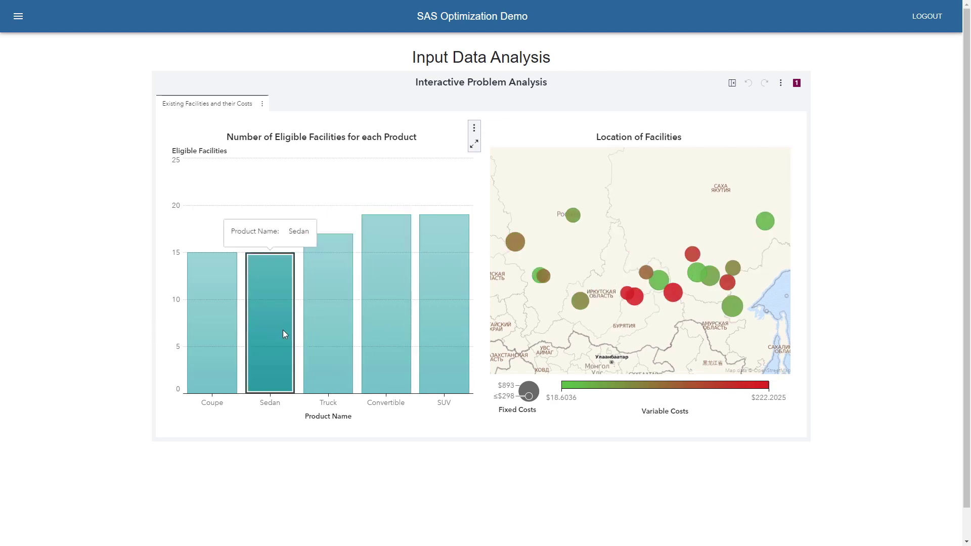
{"action": "left_click", "coordinate": [371, 322]}
{"action": "left_click", "coordinate": [433, 320]}
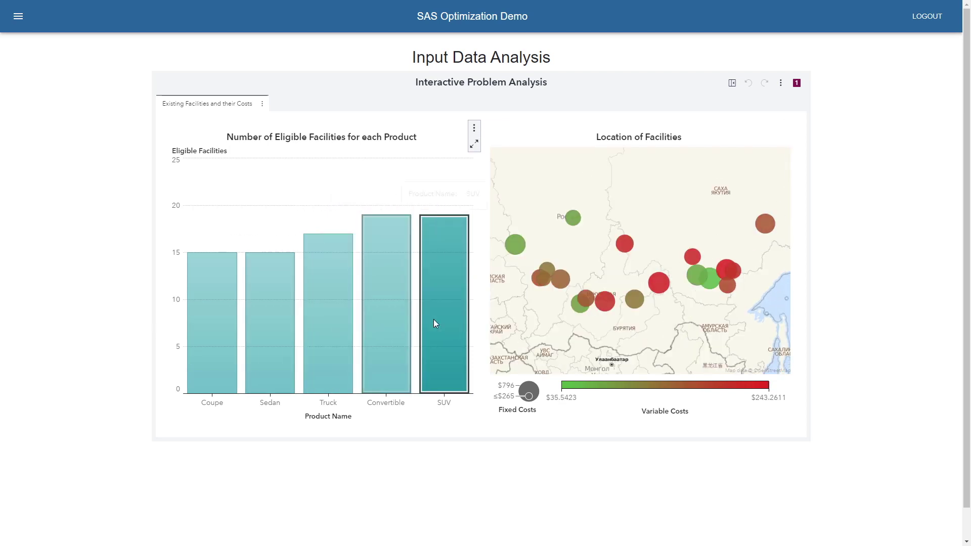
{"action": "left_click", "coordinate": [318, 219]}
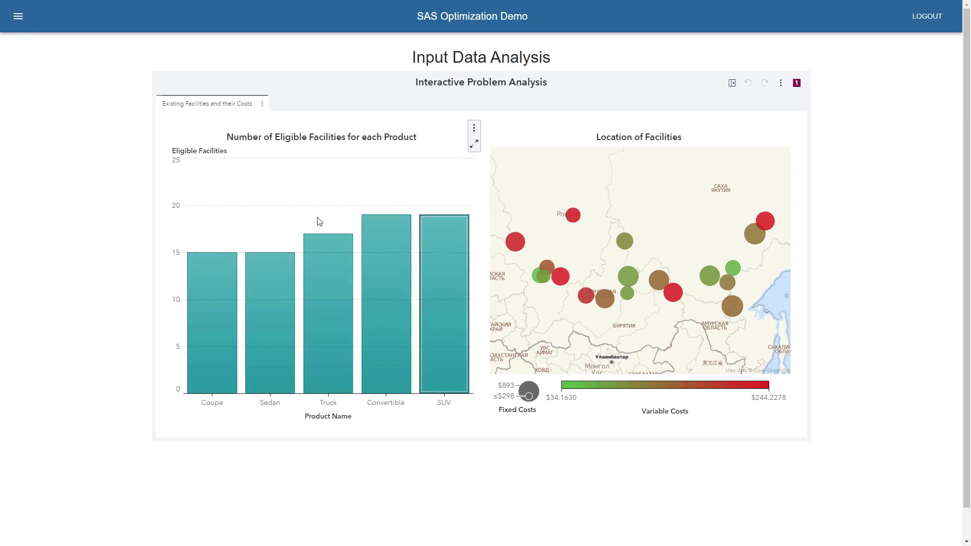
On Input Optimization Parameters, choose Total Cost (Fixed and Variable Costs) and run OPTIMIZE
{"action": "left_click", "coordinate": [20, 26]}
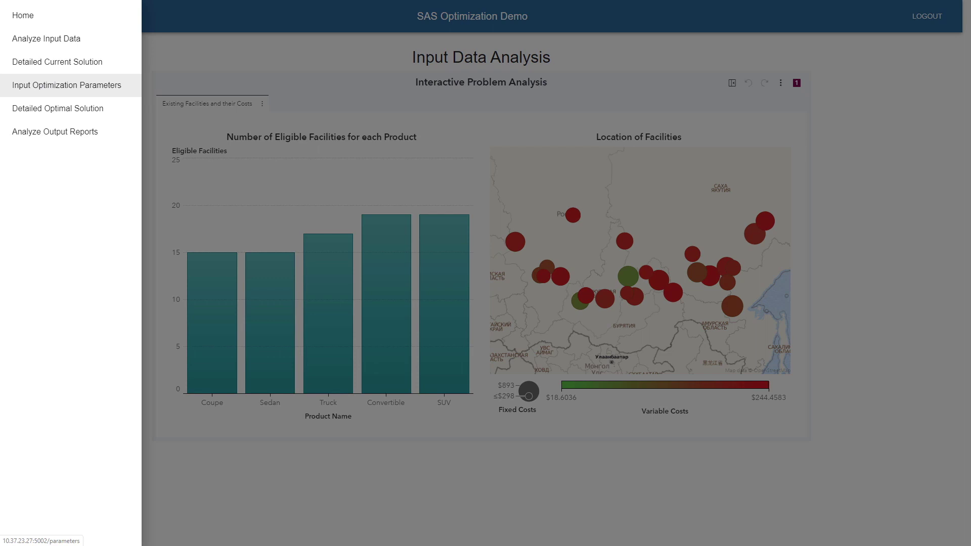
{"action": "left_click", "coordinate": [44, 86]}
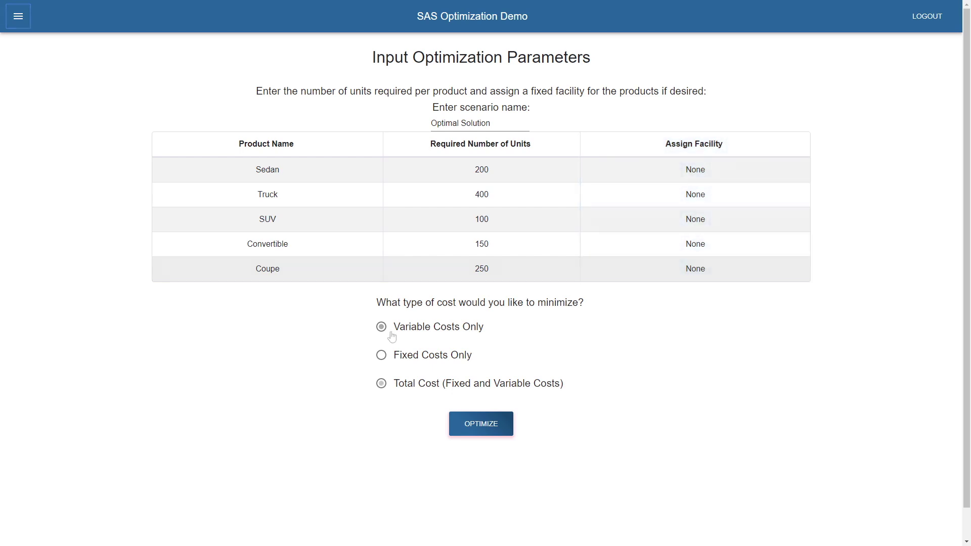
{"action": "left_click", "coordinate": [401, 390]}
{"action": "left_click", "coordinate": [498, 430]}
{"action": "left_click", "coordinate": [494, 427]}
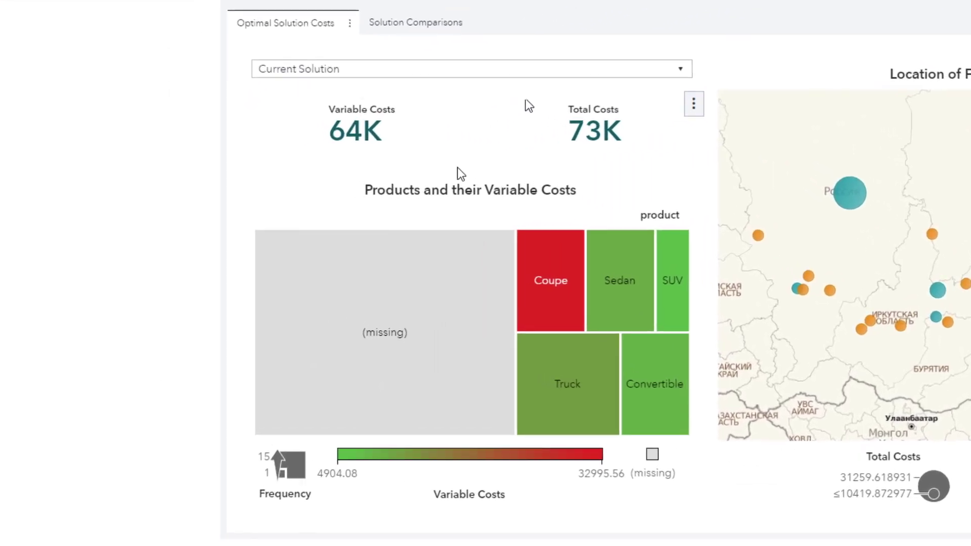
{"action": "mouse_move", "coordinate": [344, 146]}
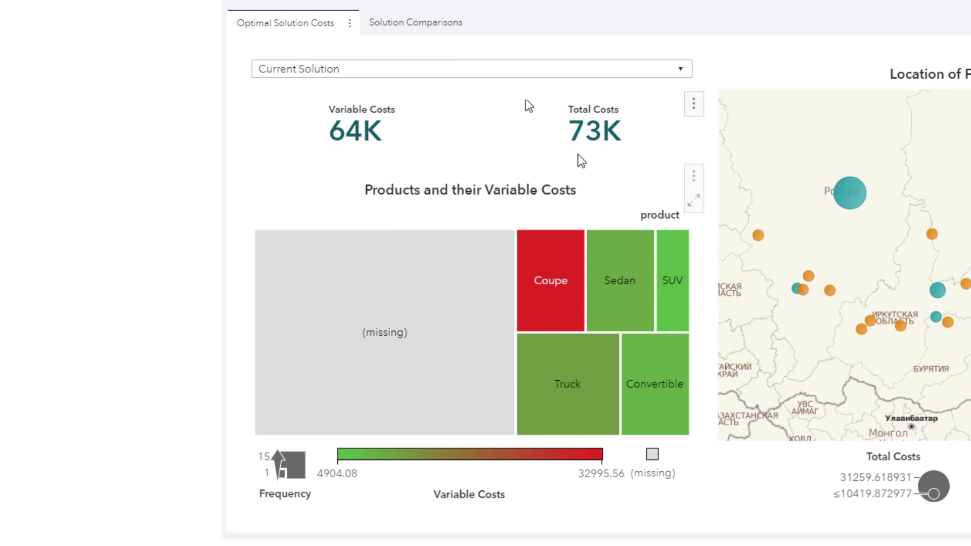
{"action": "mouse_move", "coordinate": [581, 140]}
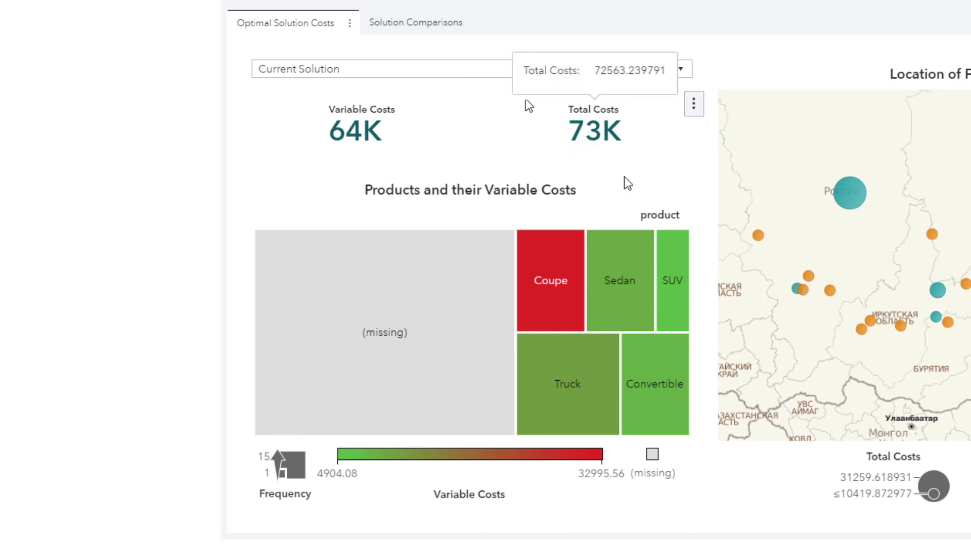
{"action": "left_click", "coordinate": [540, 314]}
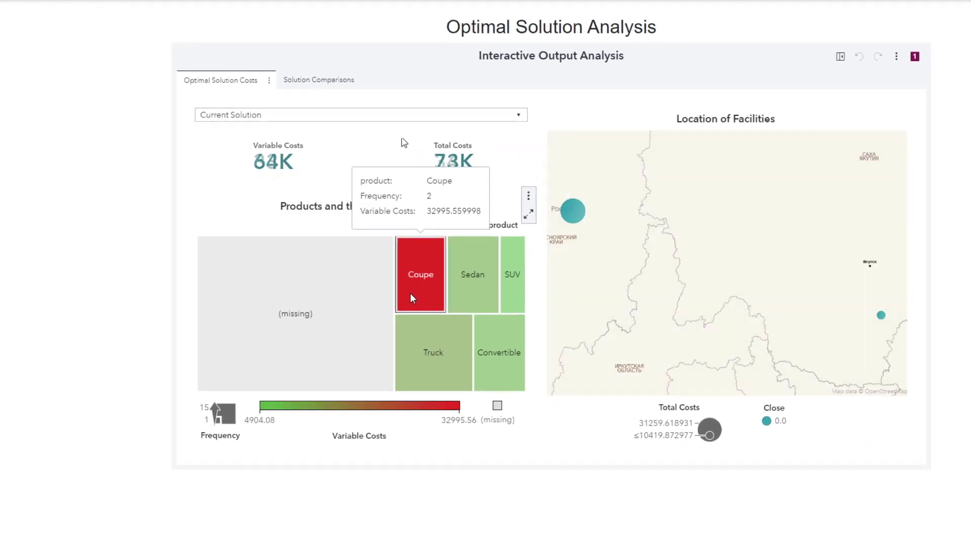
{"action": "left_click", "coordinate": [402, 288]}
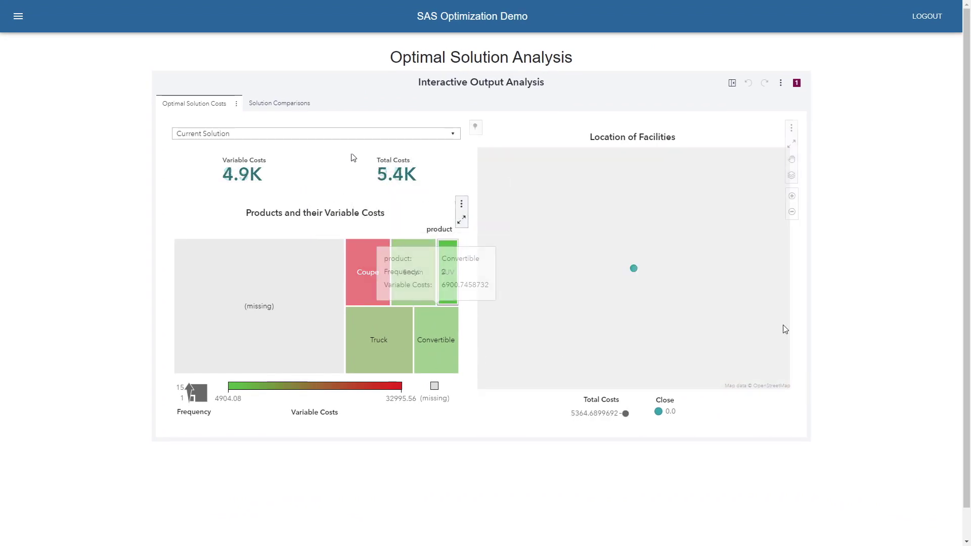
{"action": "left_click", "coordinate": [421, 354]}
{"action": "left_click", "coordinate": [370, 334]}
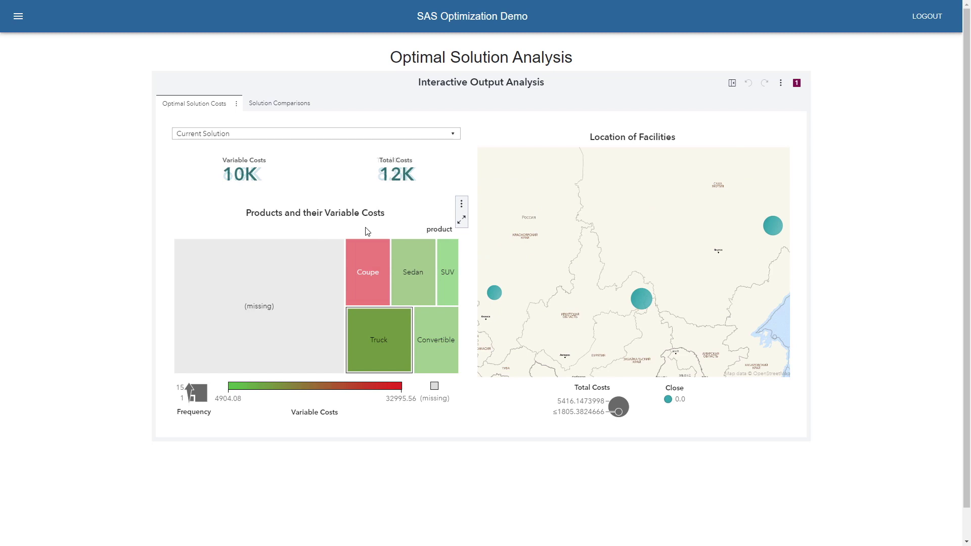
{"action": "left_click", "coordinate": [364, 230]}
{"action": "left_click", "coordinate": [297, 314]}
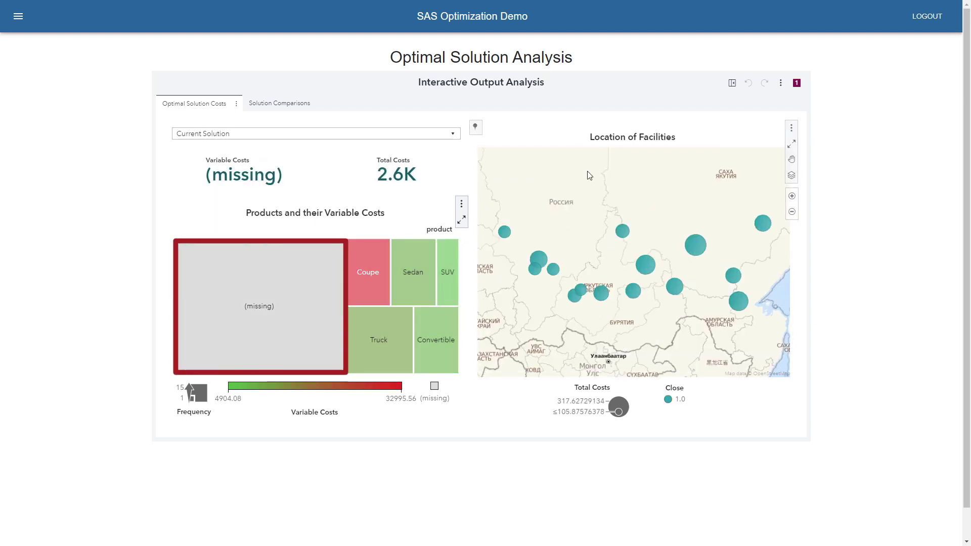
{"action": "left_click", "coordinate": [766, 234]}
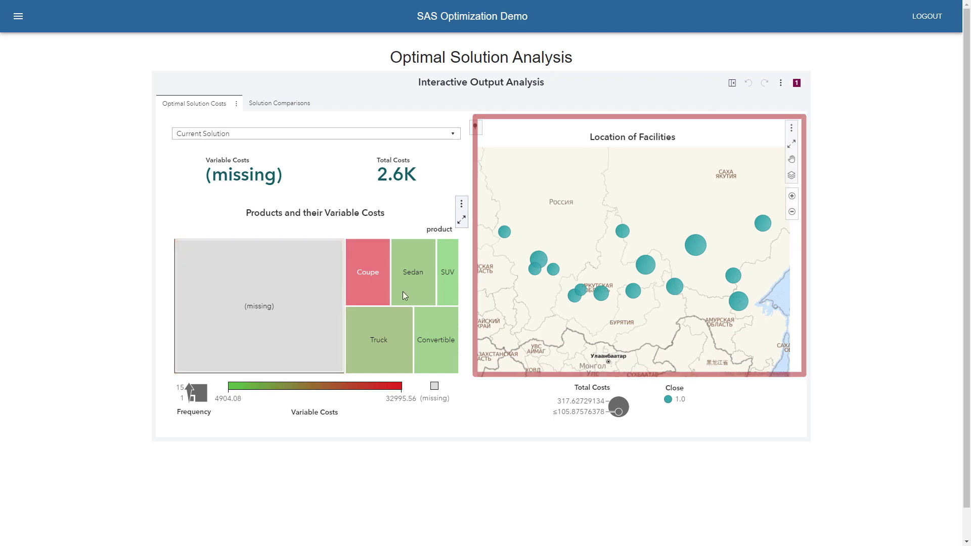
Review the Solution Comparisons charts of current versus optimal units, variable costs and facility costs
{"action": "left_click", "coordinate": [281, 104]}
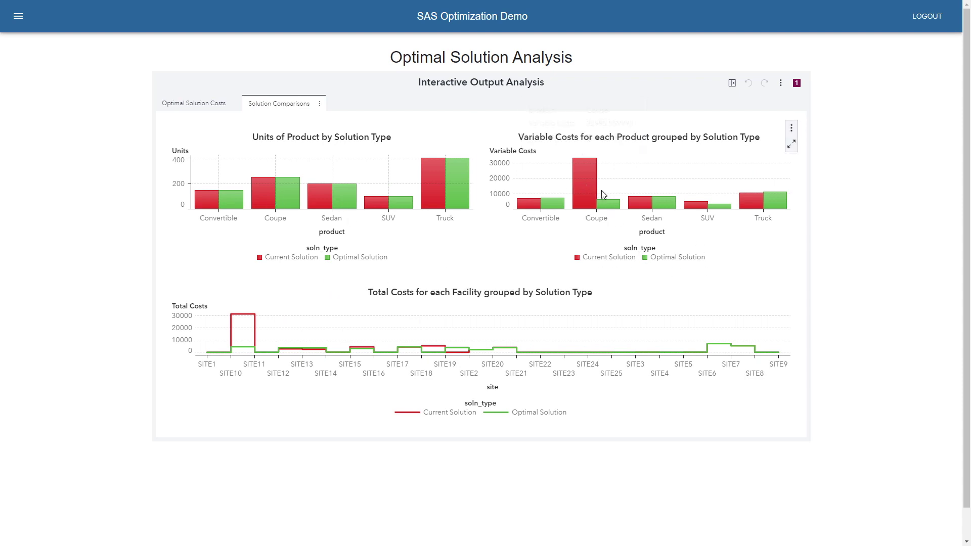
{"action": "mouse_move", "coordinate": [590, 193]}
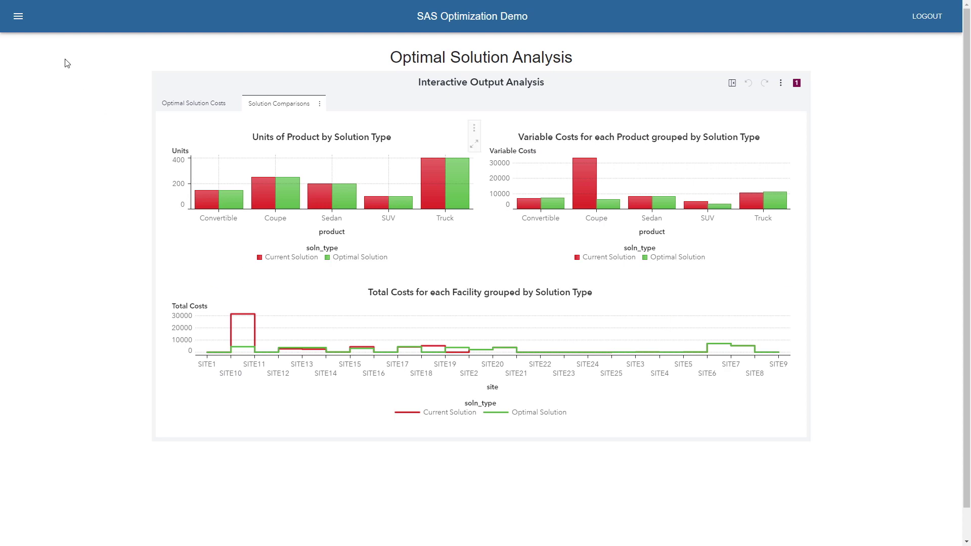
{"action": "left_click", "coordinate": [19, 16]}
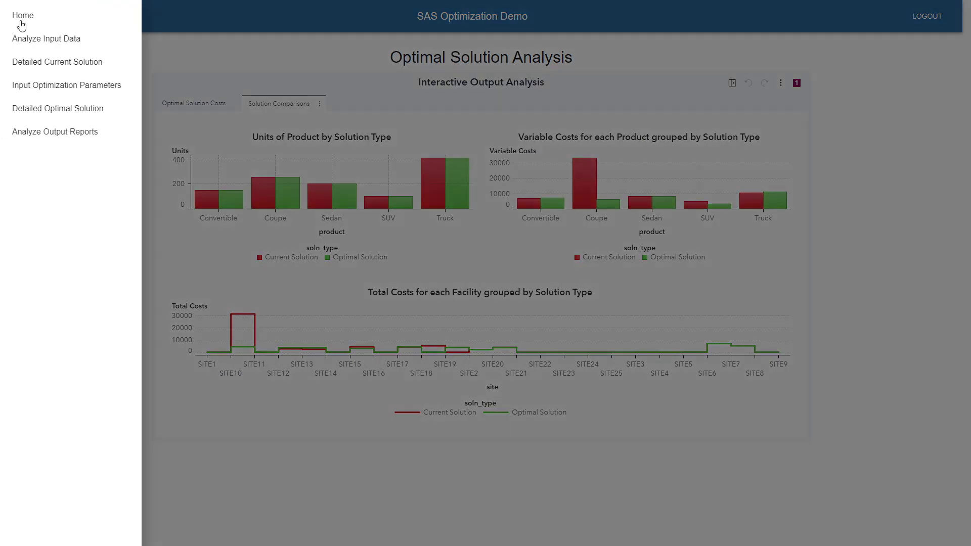
On Input Optimization Parameters, rename the scenario 'Scenario 1' and set Sedan's units to 400
{"action": "left_click", "coordinate": [44, 85]}
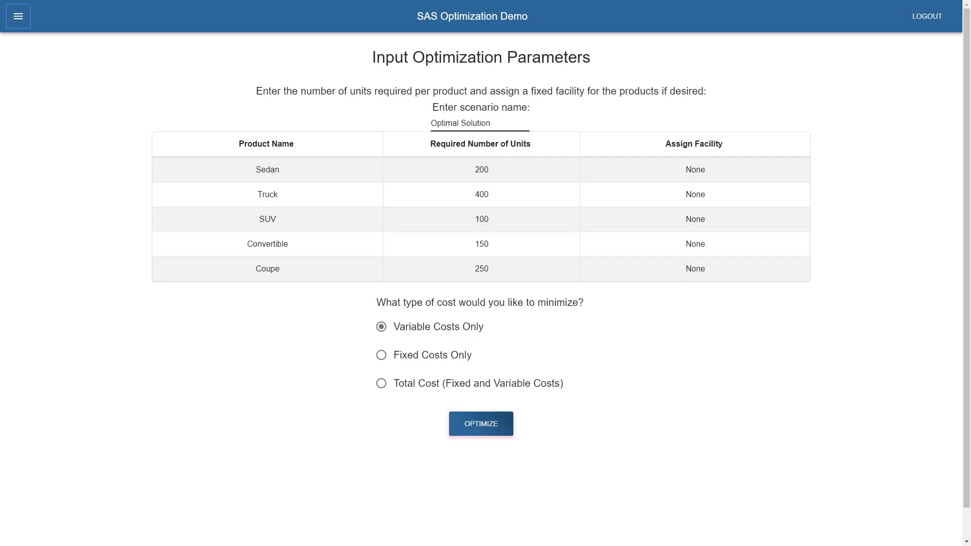
{"action": "key", "text": "Tab"}
{"action": "key", "text": "Tab"}
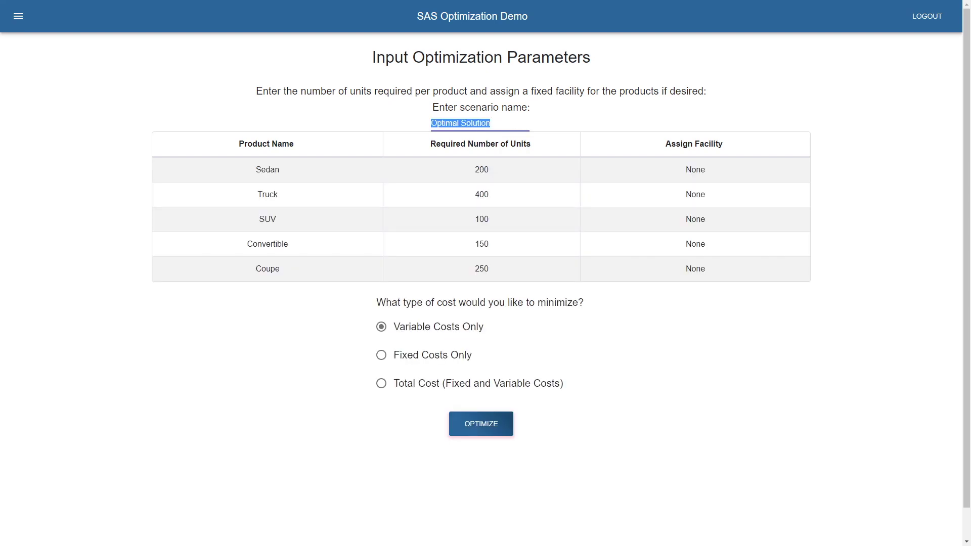
{"action": "type", "text": "Scenario 1"}
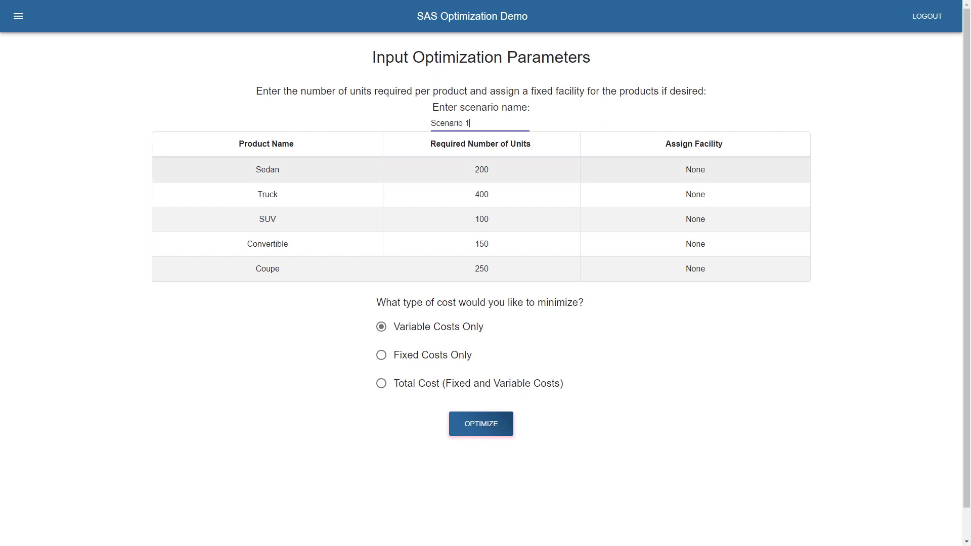
{"action": "key", "text": "Tab"}
{"action": "key", "text": "ctrl+a"}
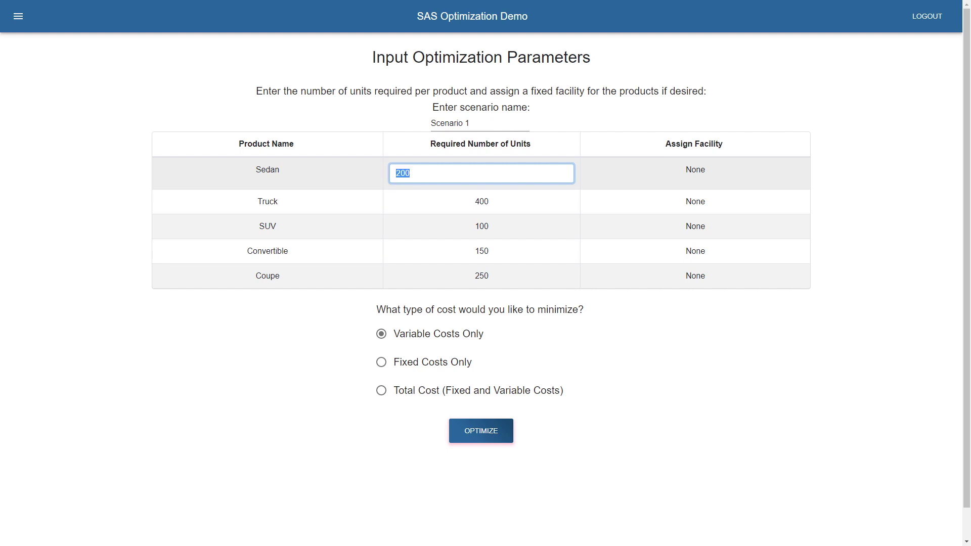
{"action": "type", "text": "400"}
{"action": "key", "text": "Return"}
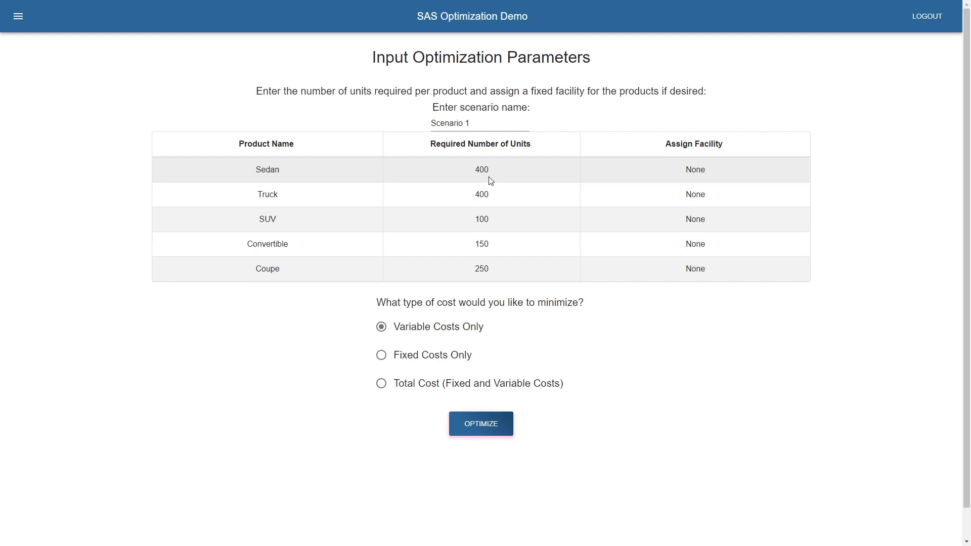
Assign Sedan to facility SITE2 and select the Total Cost (Fixed and Variable Costs) objective
{"action": "left_click", "coordinate": [734, 172]}
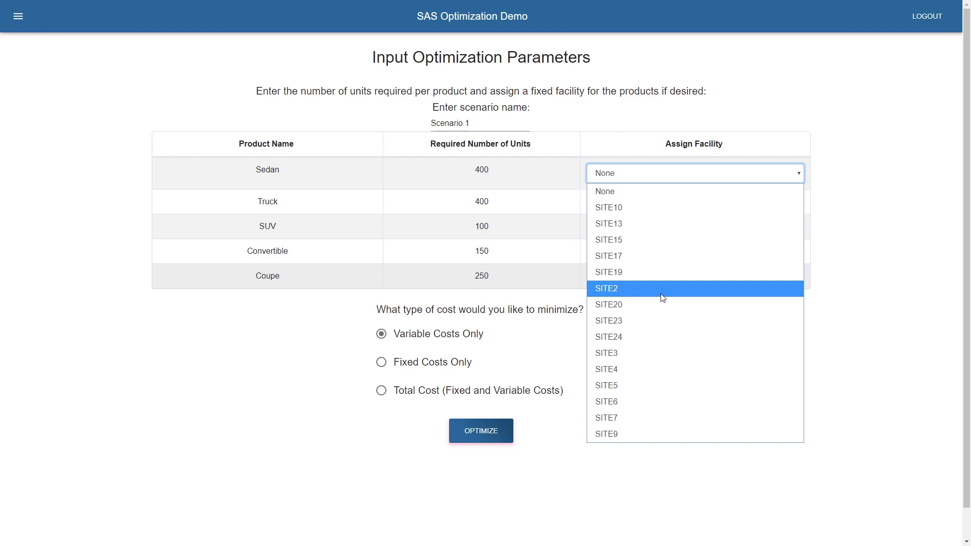
{"action": "left_click", "coordinate": [645, 287]}
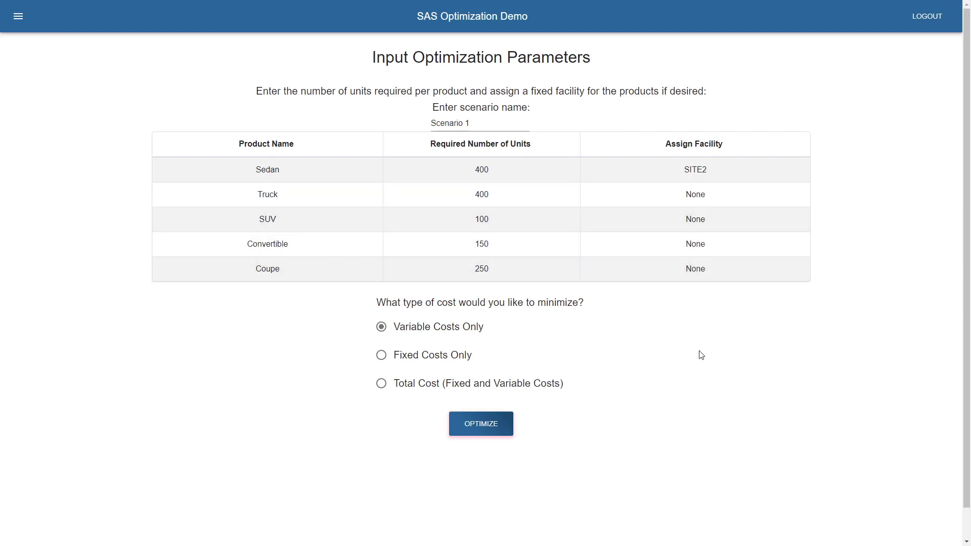
{"action": "left_click", "coordinate": [407, 387]}
Run OPTIMIZE with the Scenario 1 parameters to generate its Optimal Solution Analysis report
{"action": "left_click", "coordinate": [480, 427]}
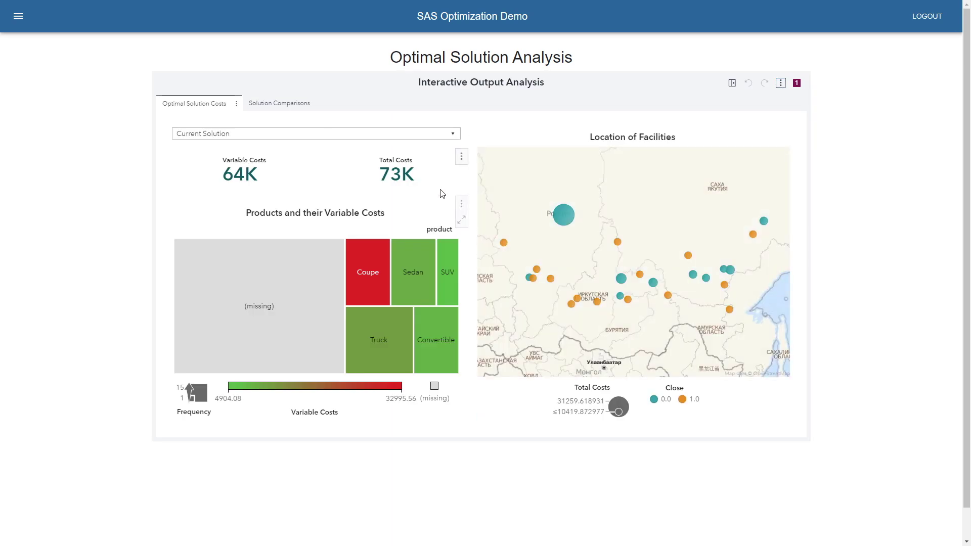
Switch the report's solution selector to Optimal Solution, then to Scenario 1
{"action": "mouse_move", "coordinate": [340, 150]}
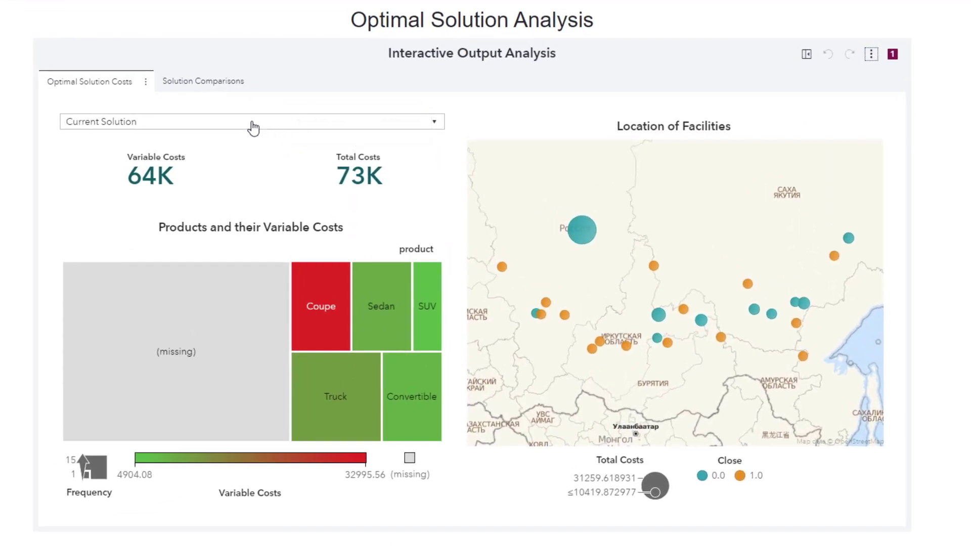
{"action": "left_click", "coordinate": [412, 129]}
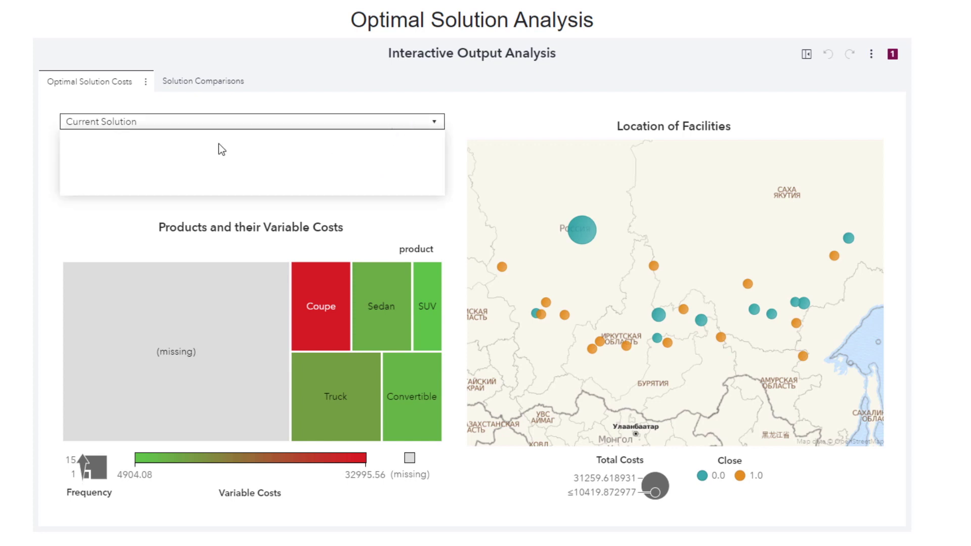
{"action": "left_click", "coordinate": [110, 170]}
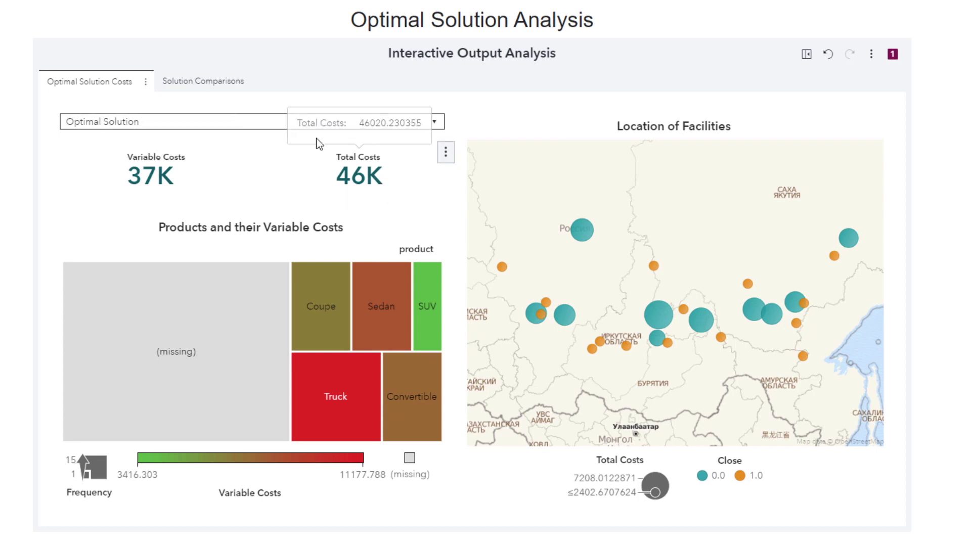
{"action": "left_click", "coordinate": [259, 134]}
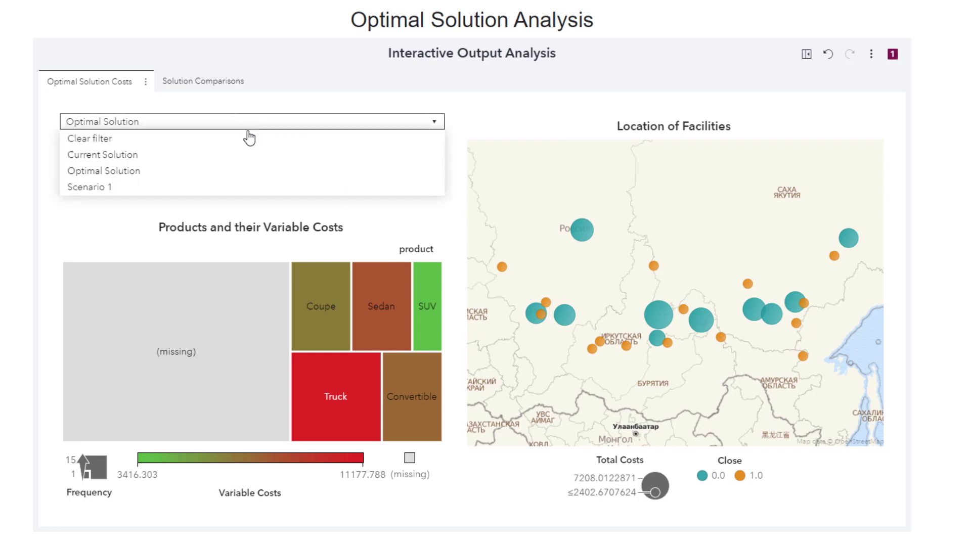
{"action": "left_click", "coordinate": [99, 187]}
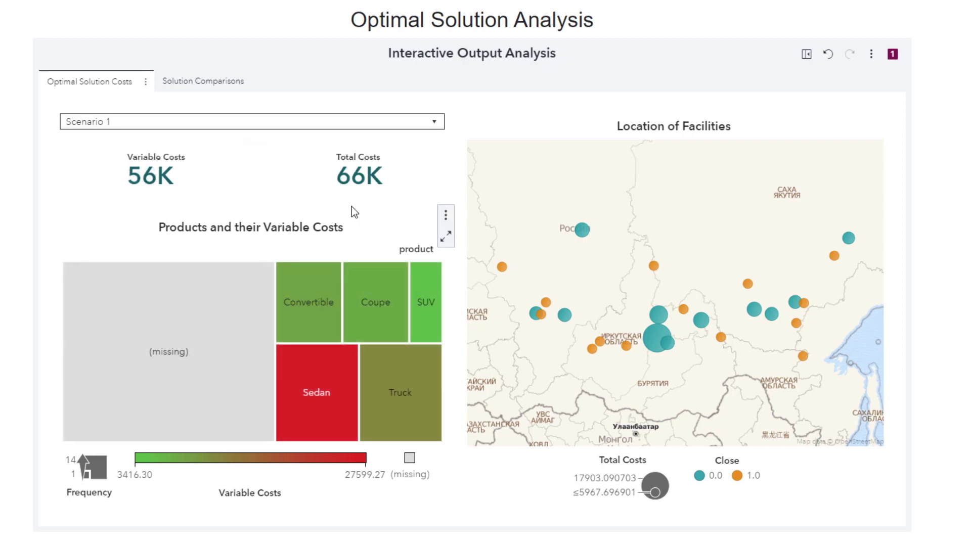
Filter the Scenario 1 report to Sedan via its treemap tile, then clear the filter
{"action": "mouse_move", "coordinate": [342, 420]}
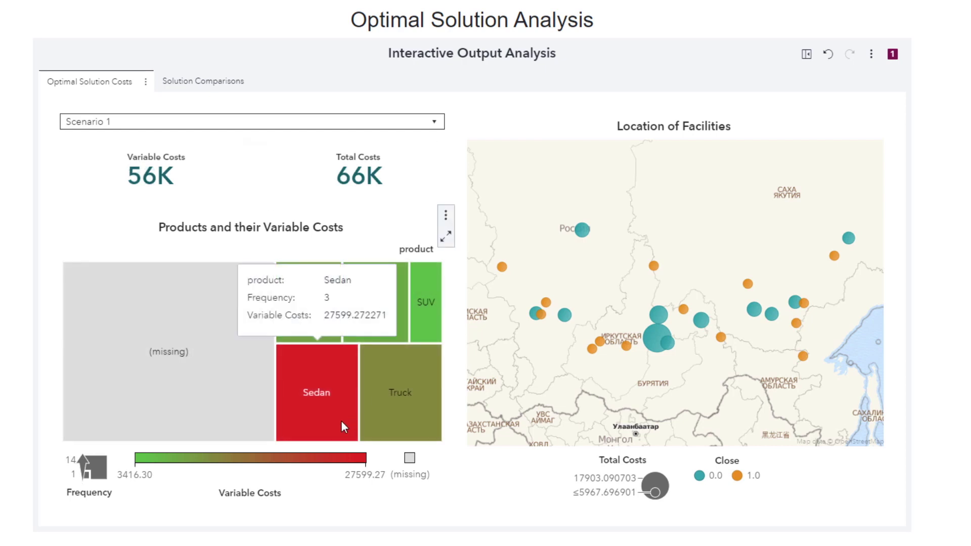
{"action": "left_click", "coordinate": [317, 404]}
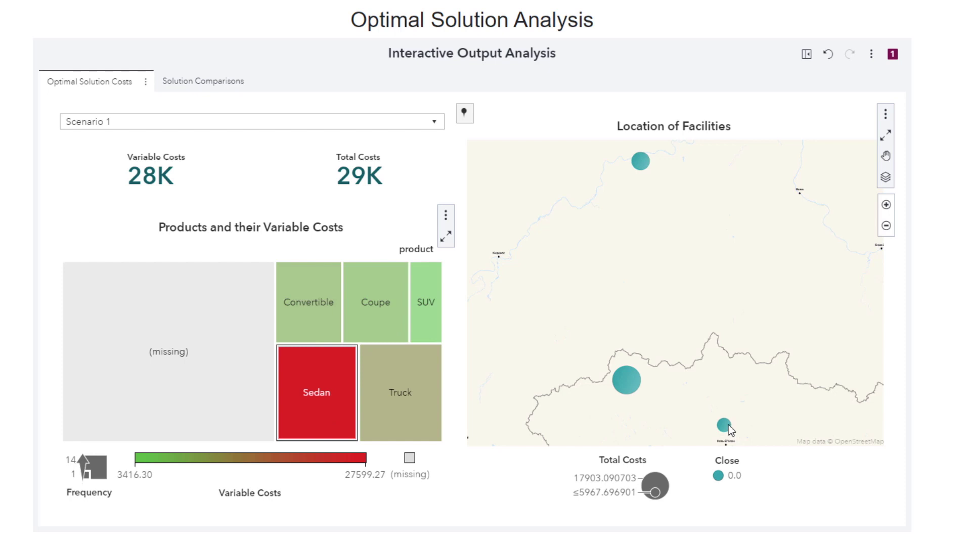
{"action": "mouse_move", "coordinate": [634, 381]}
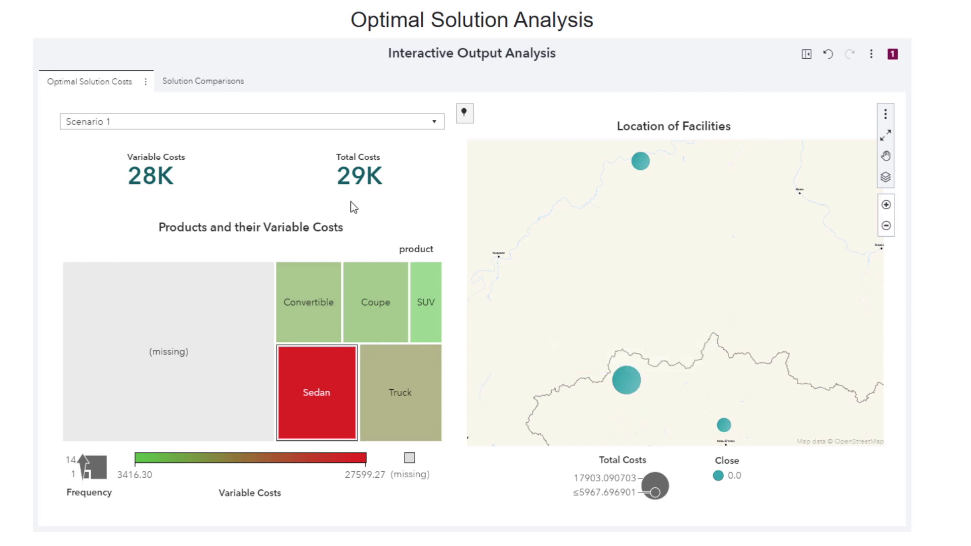
{"action": "left_click", "coordinate": [403, 253]}
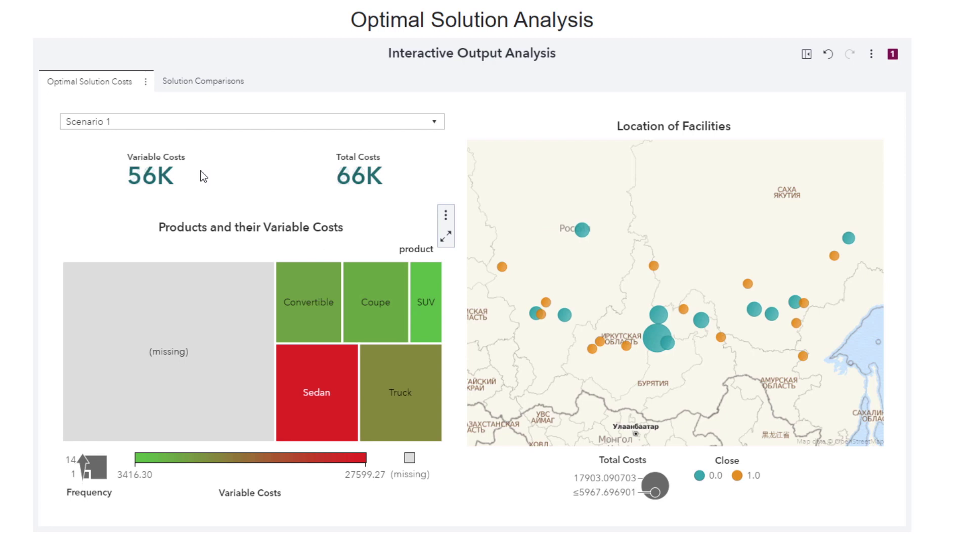
{"action": "left_click", "coordinate": [206, 81]}
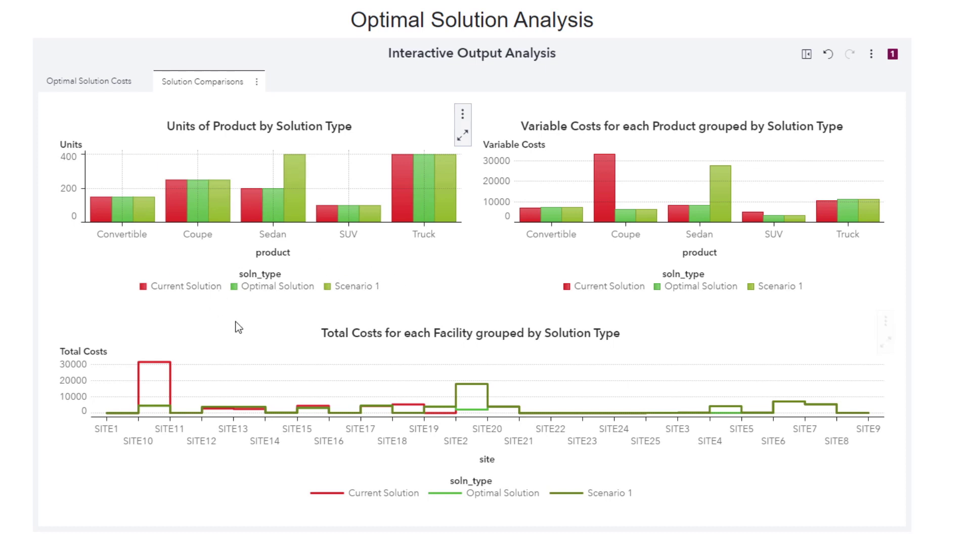
{"action": "mouse_move", "coordinate": [297, 212]}
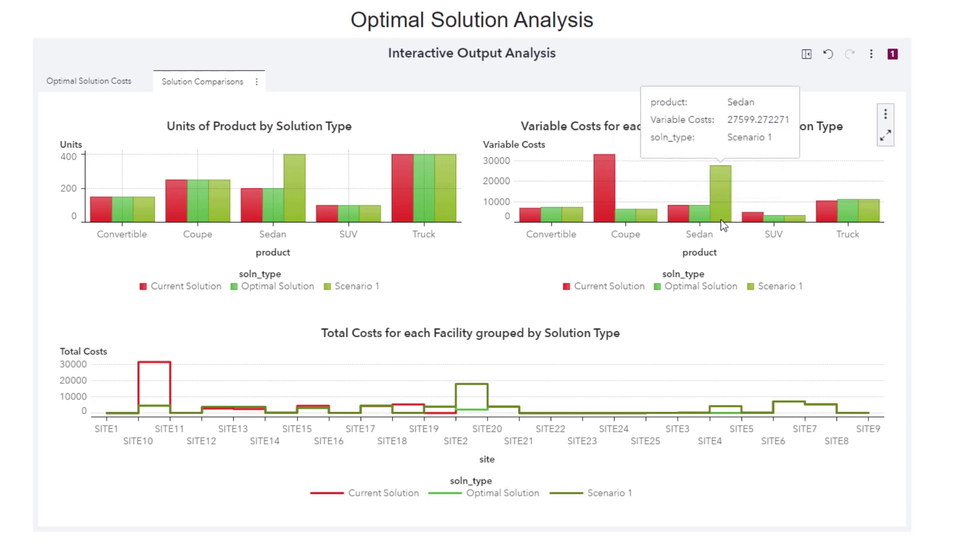
{"action": "mouse_move", "coordinate": [716, 213]}
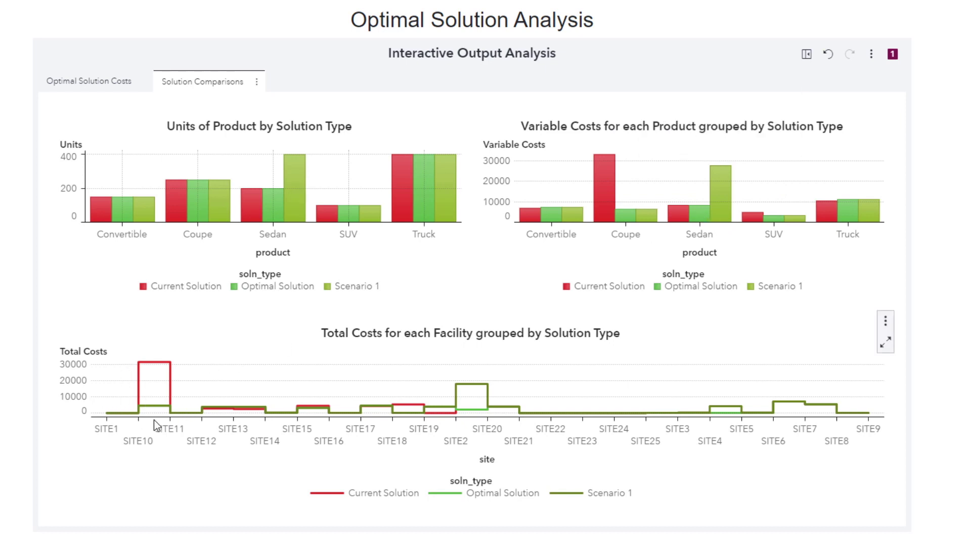
{"action": "mouse_move", "coordinate": [141, 363]}
{"action": "mouse_move", "coordinate": [457, 388]}
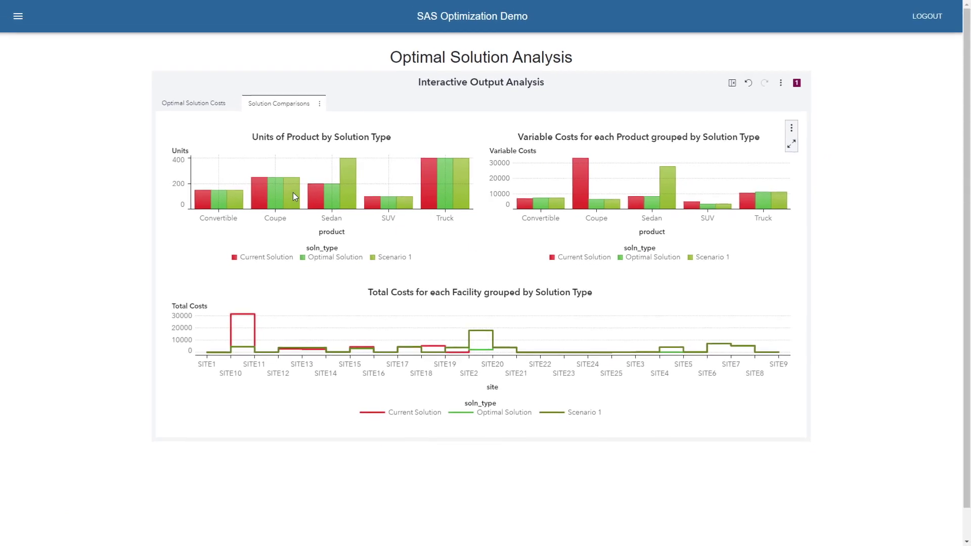
{"action": "left_click", "coordinate": [203, 103]}
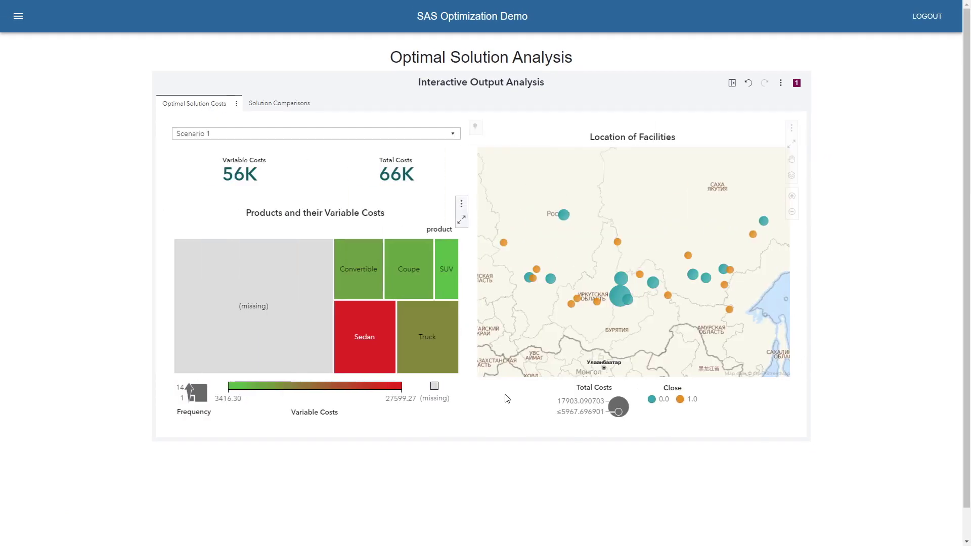